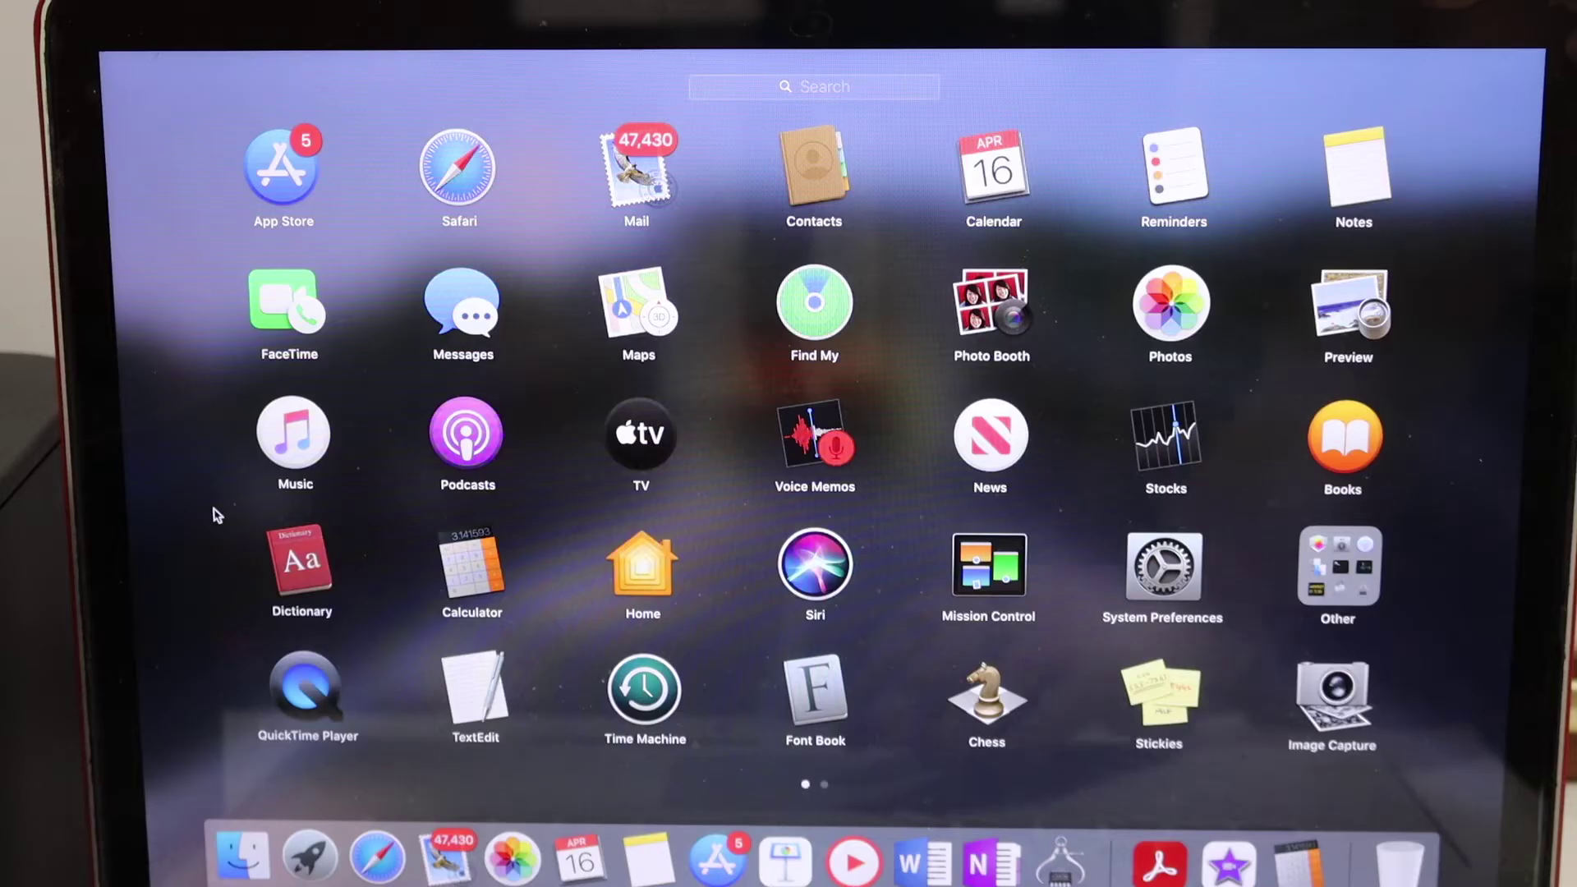
- Launch System Preferences from the Launchpad application grid
click(1165, 573)
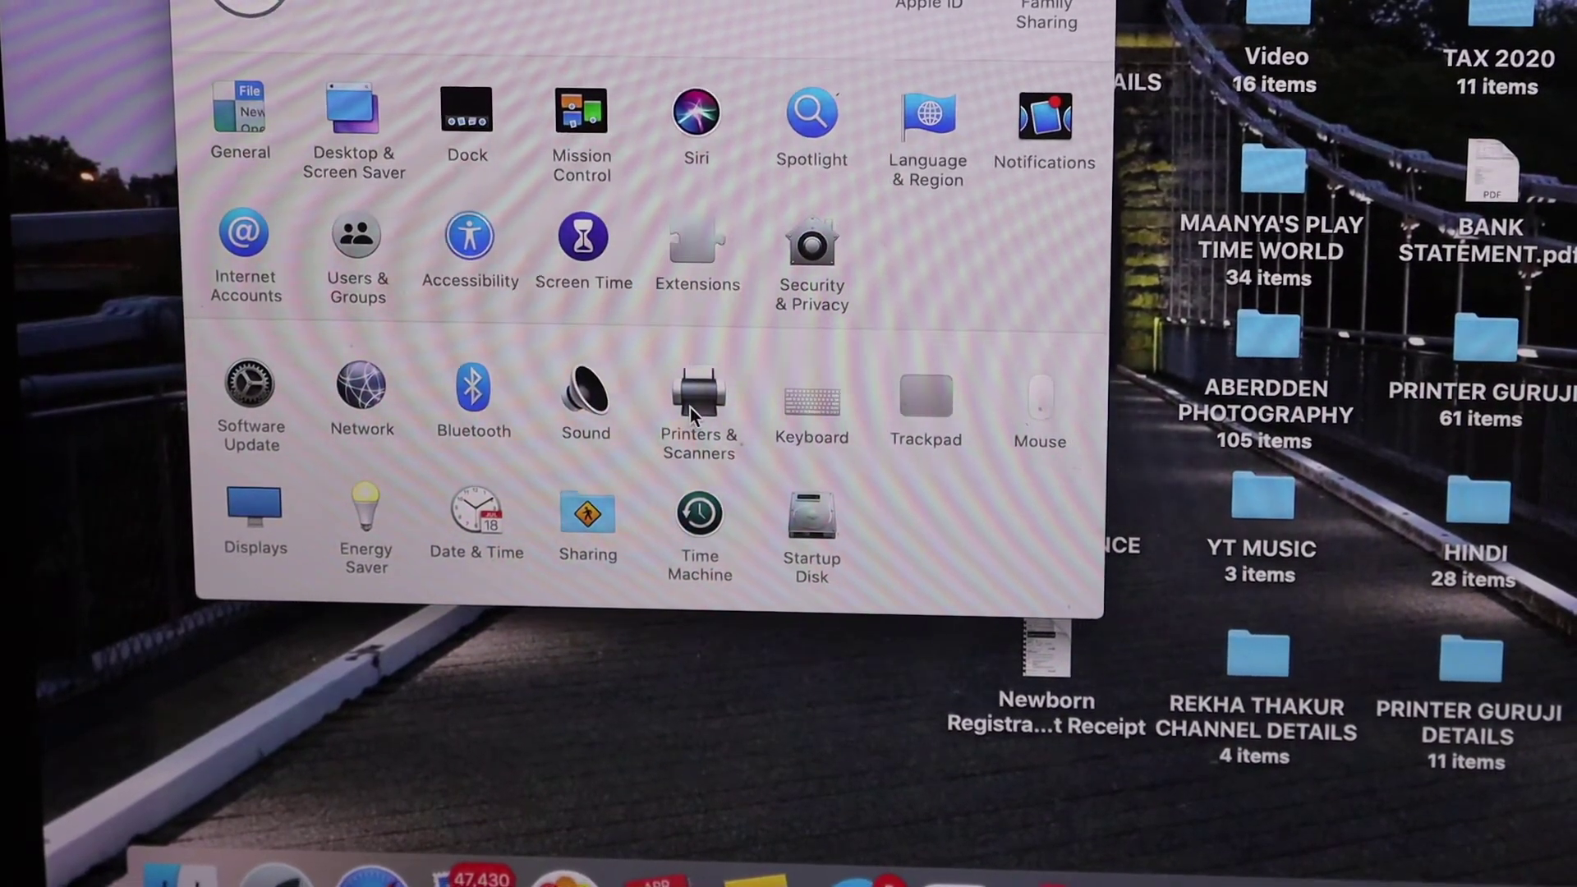
- Open Printers & Scanners, which lists no printers, and start adding a printer
click(691, 408)
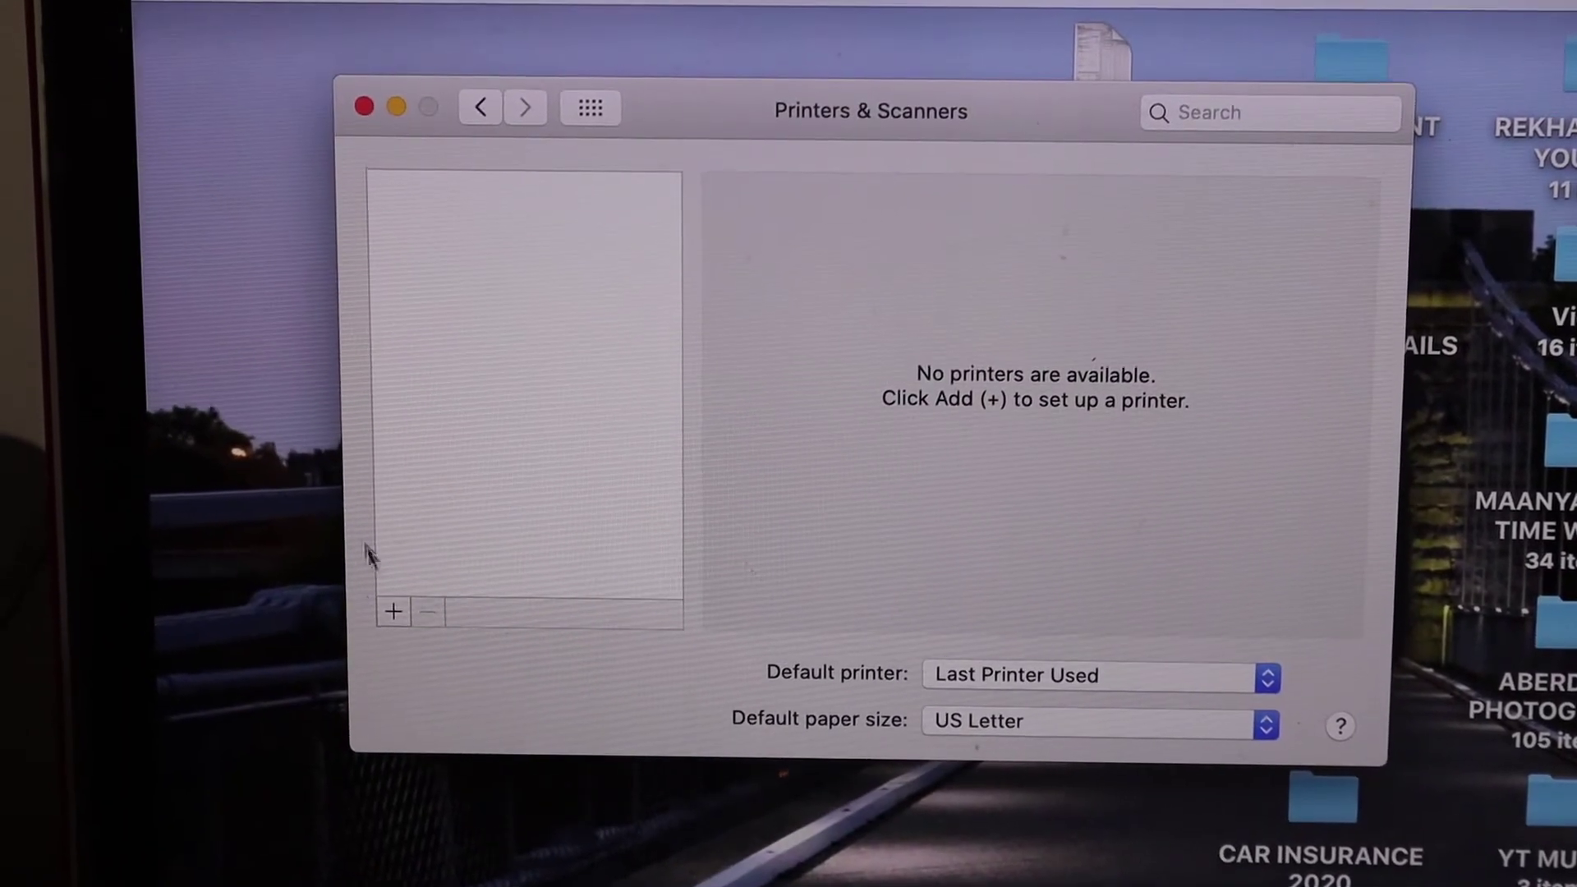
click(393, 616)
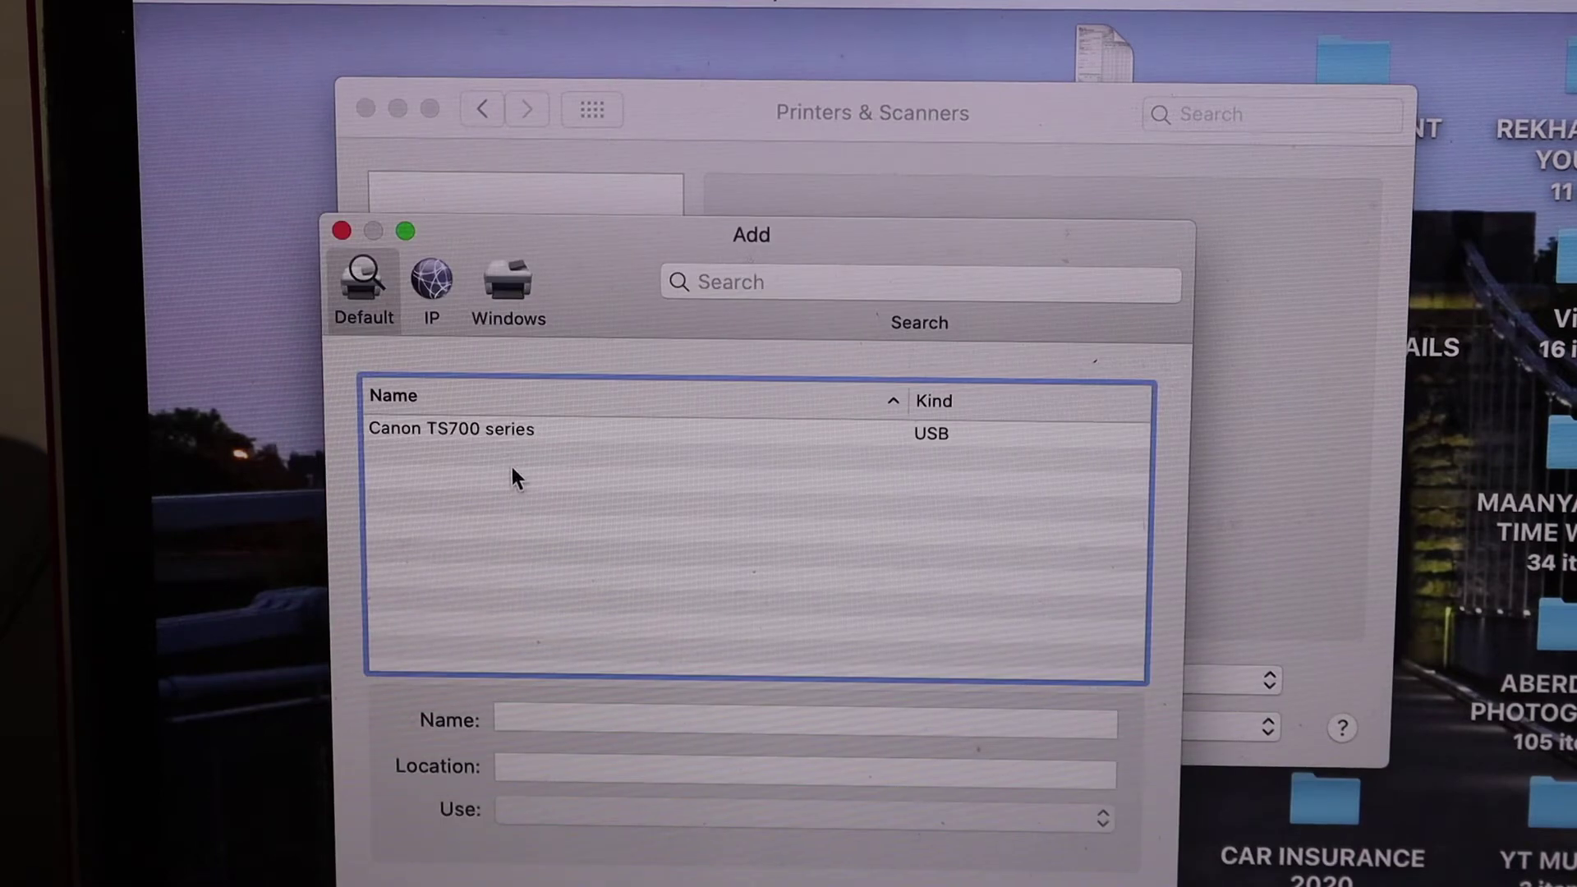
- Add the Canon TS700 series USB printer so it shows as idle in the list
click(575, 429)
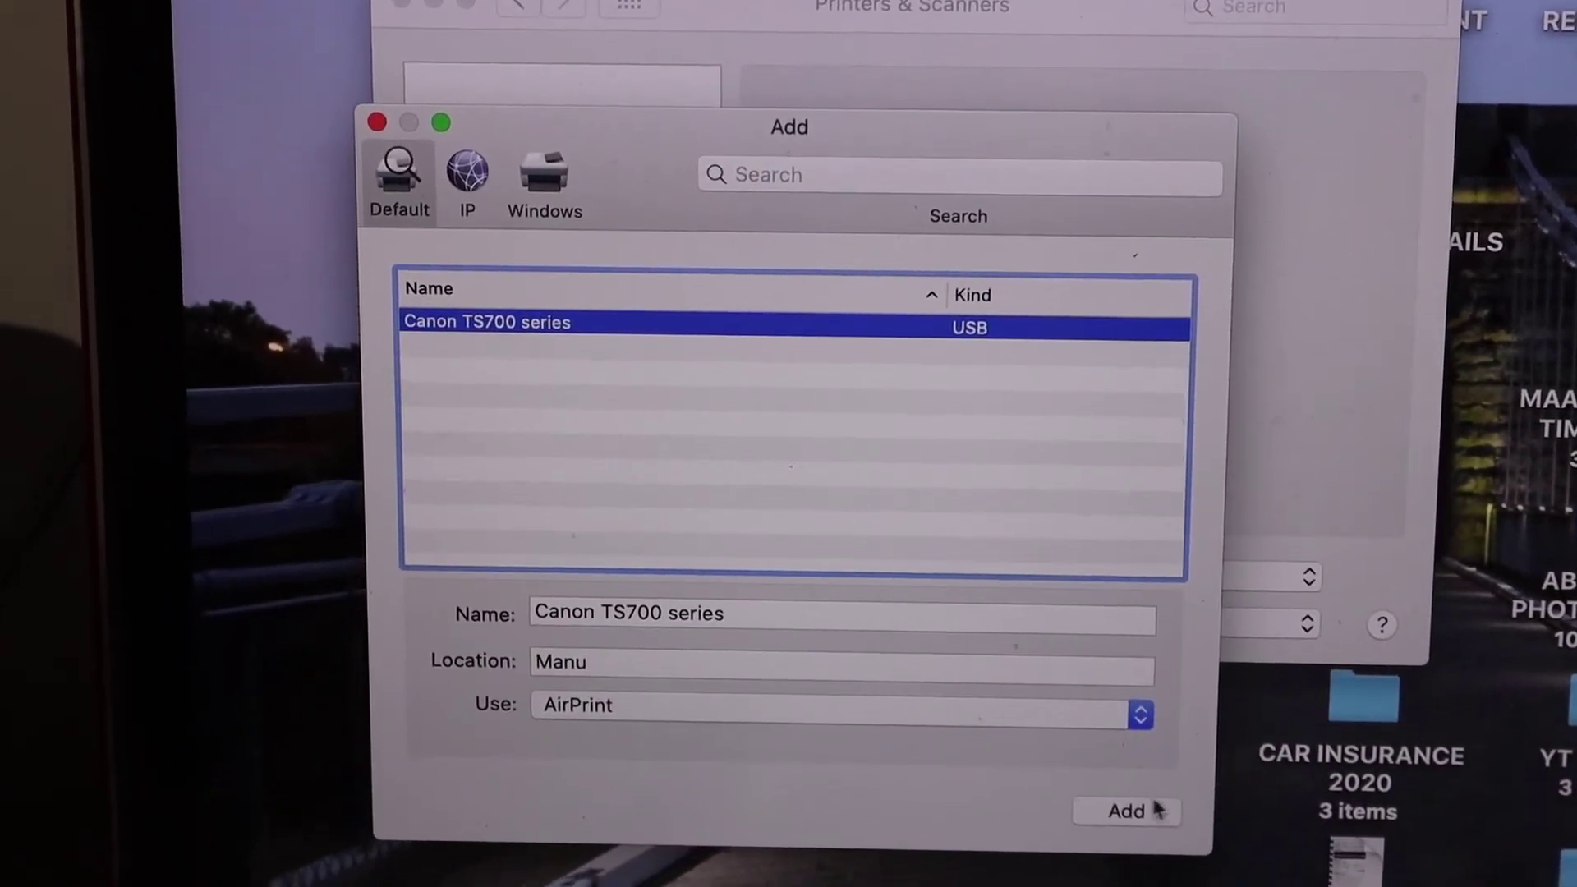
click(1128, 819)
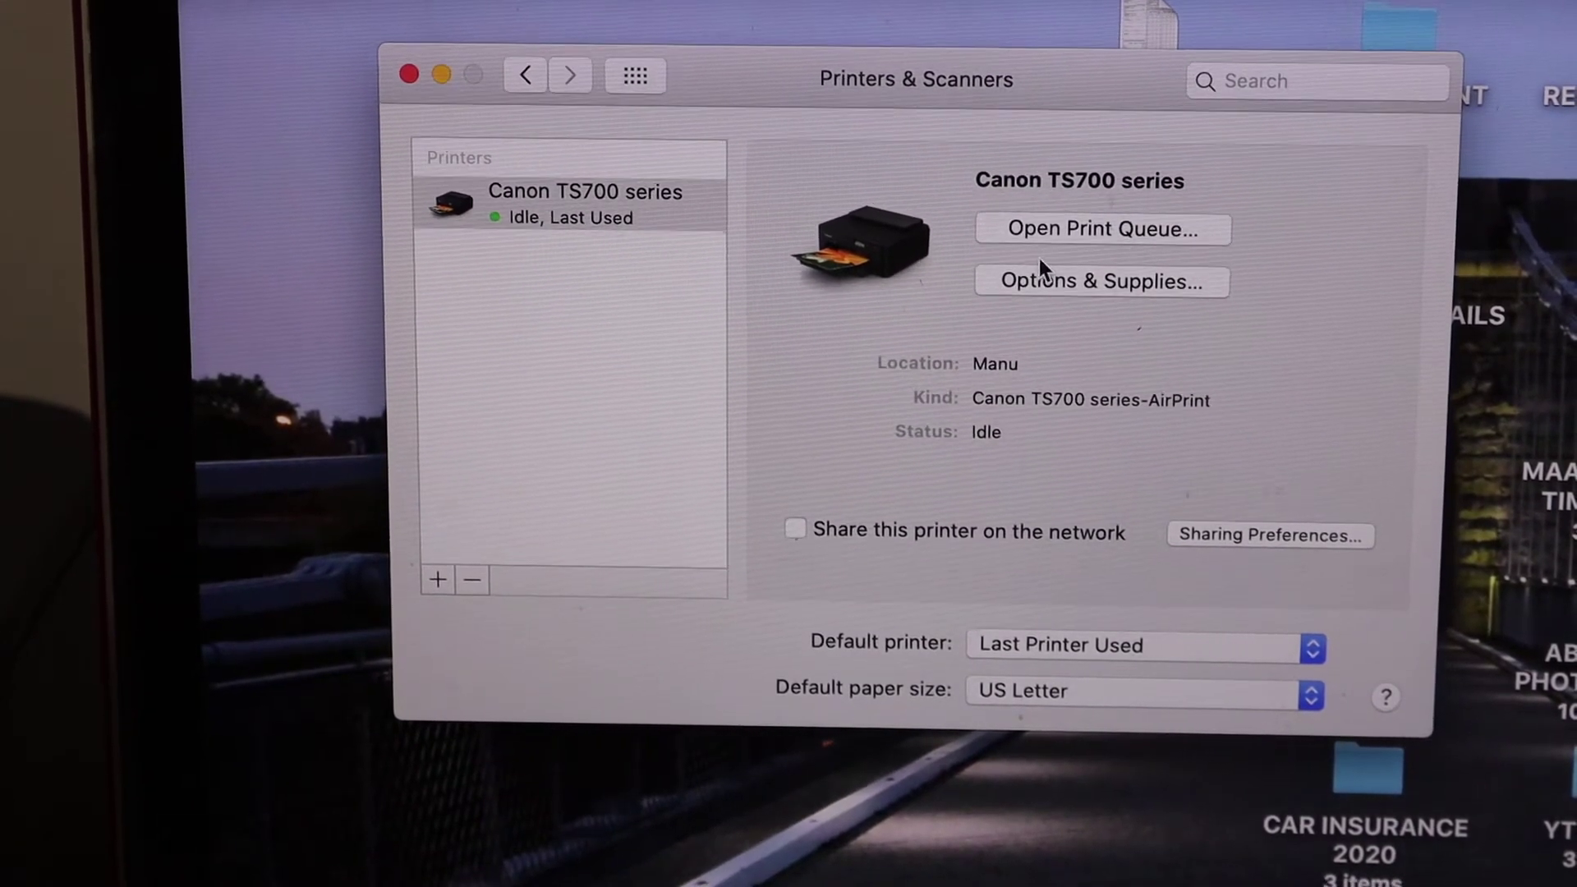
click(1116, 282)
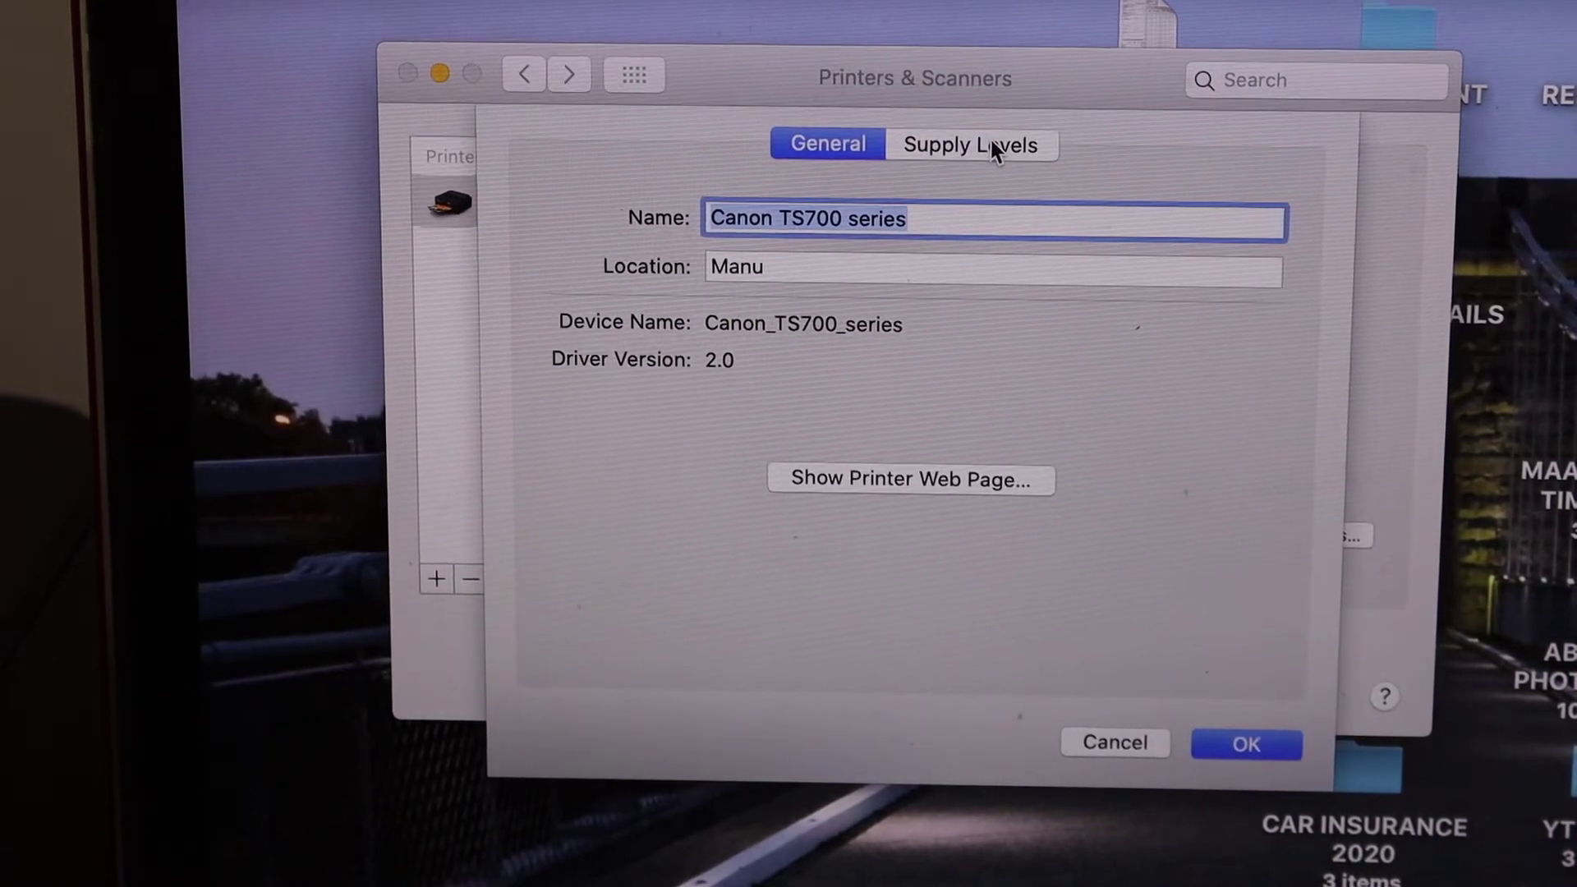
click(993, 141)
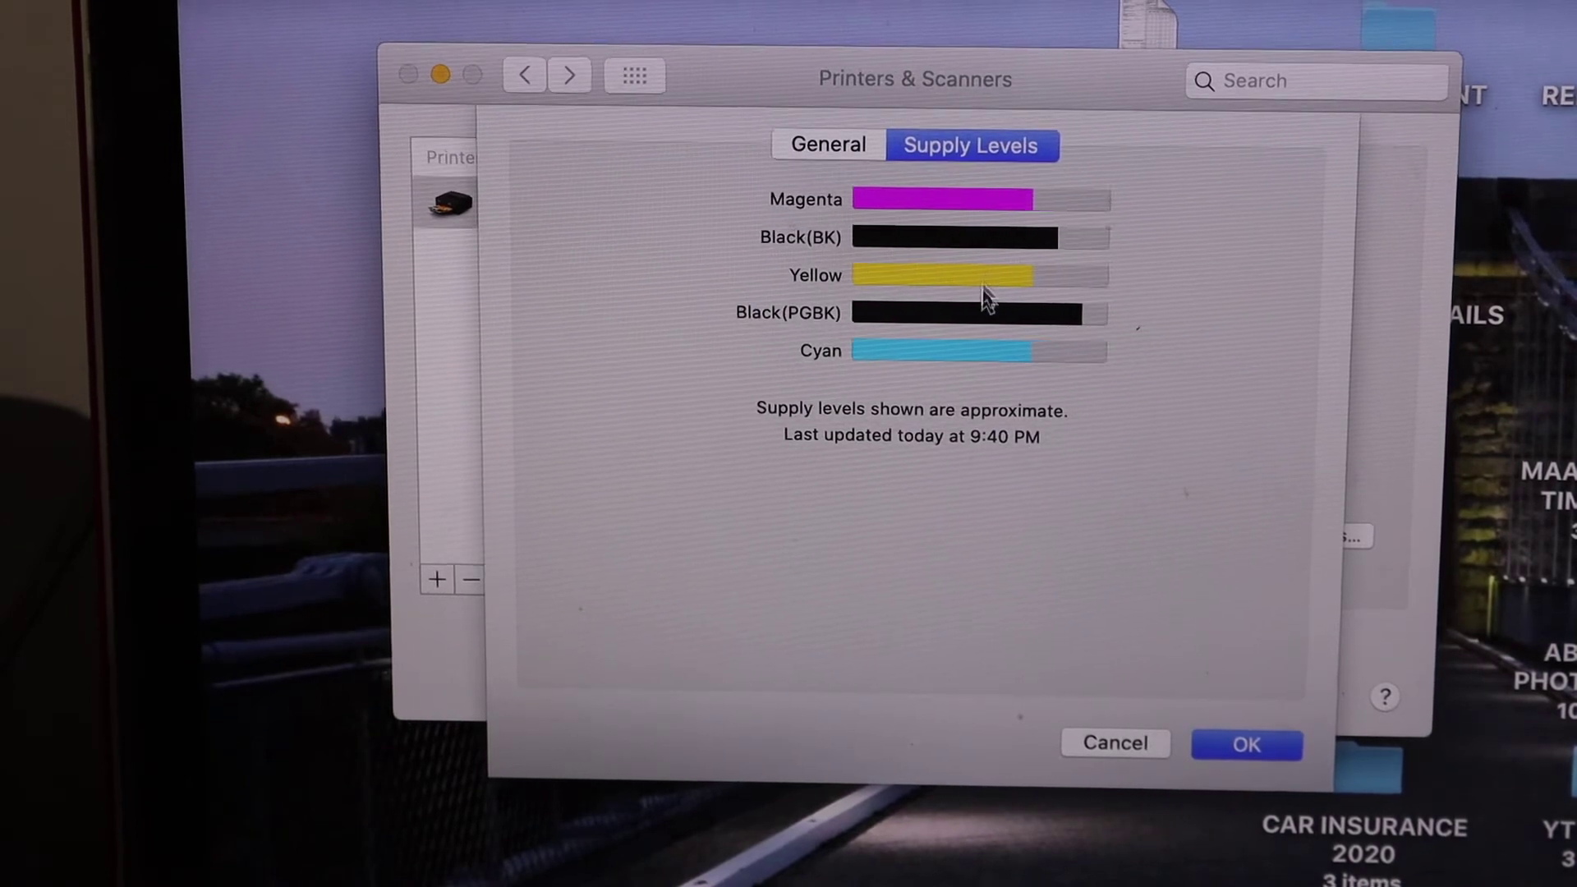
click(1241, 754)
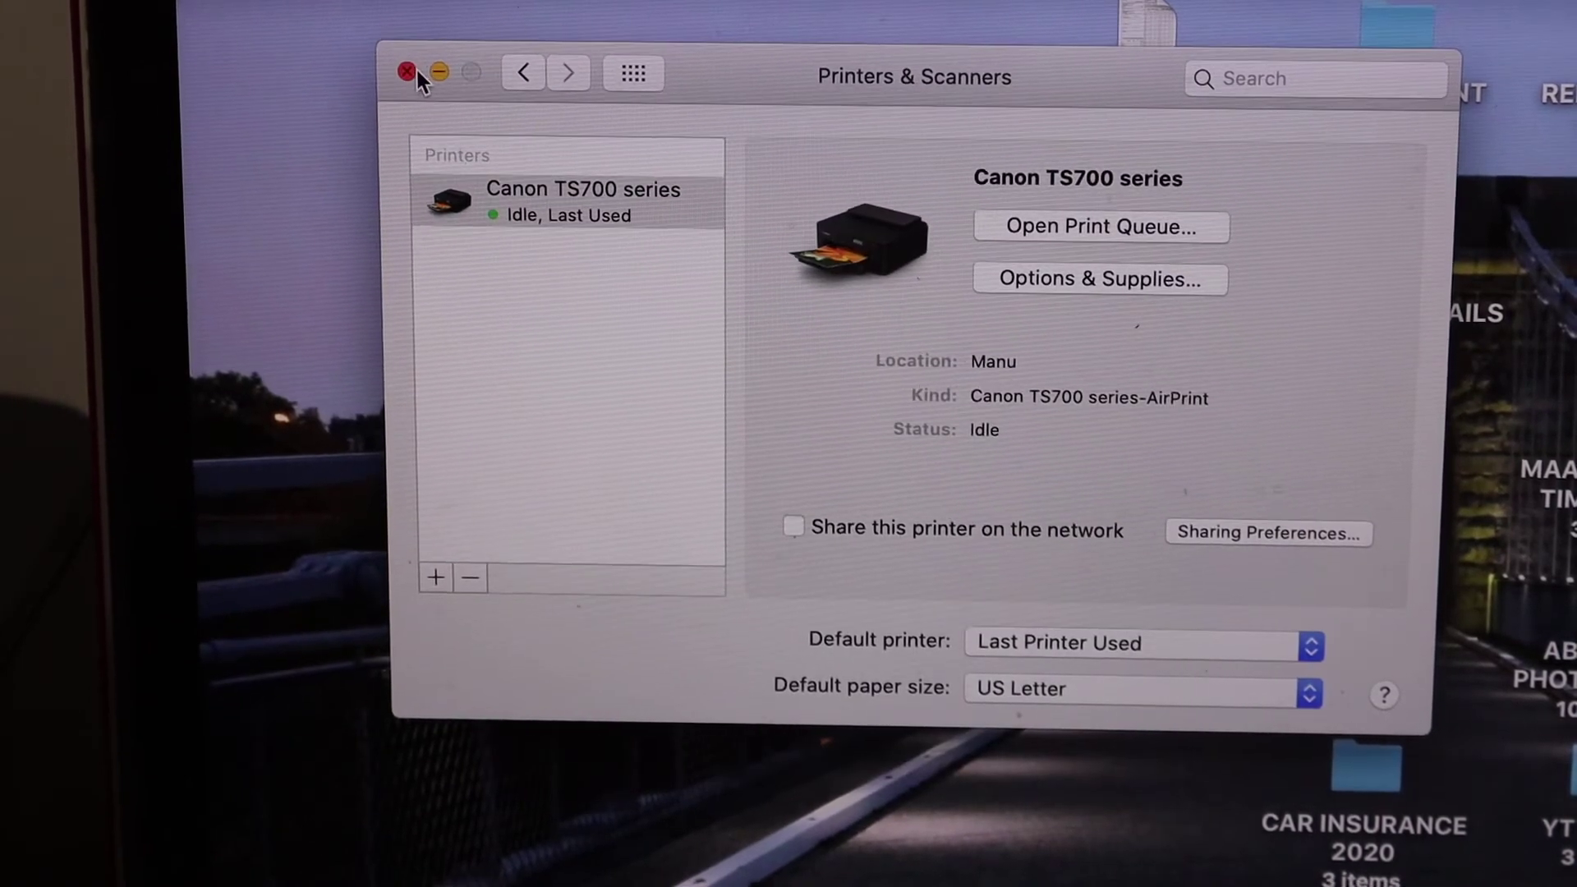
click(408, 71)
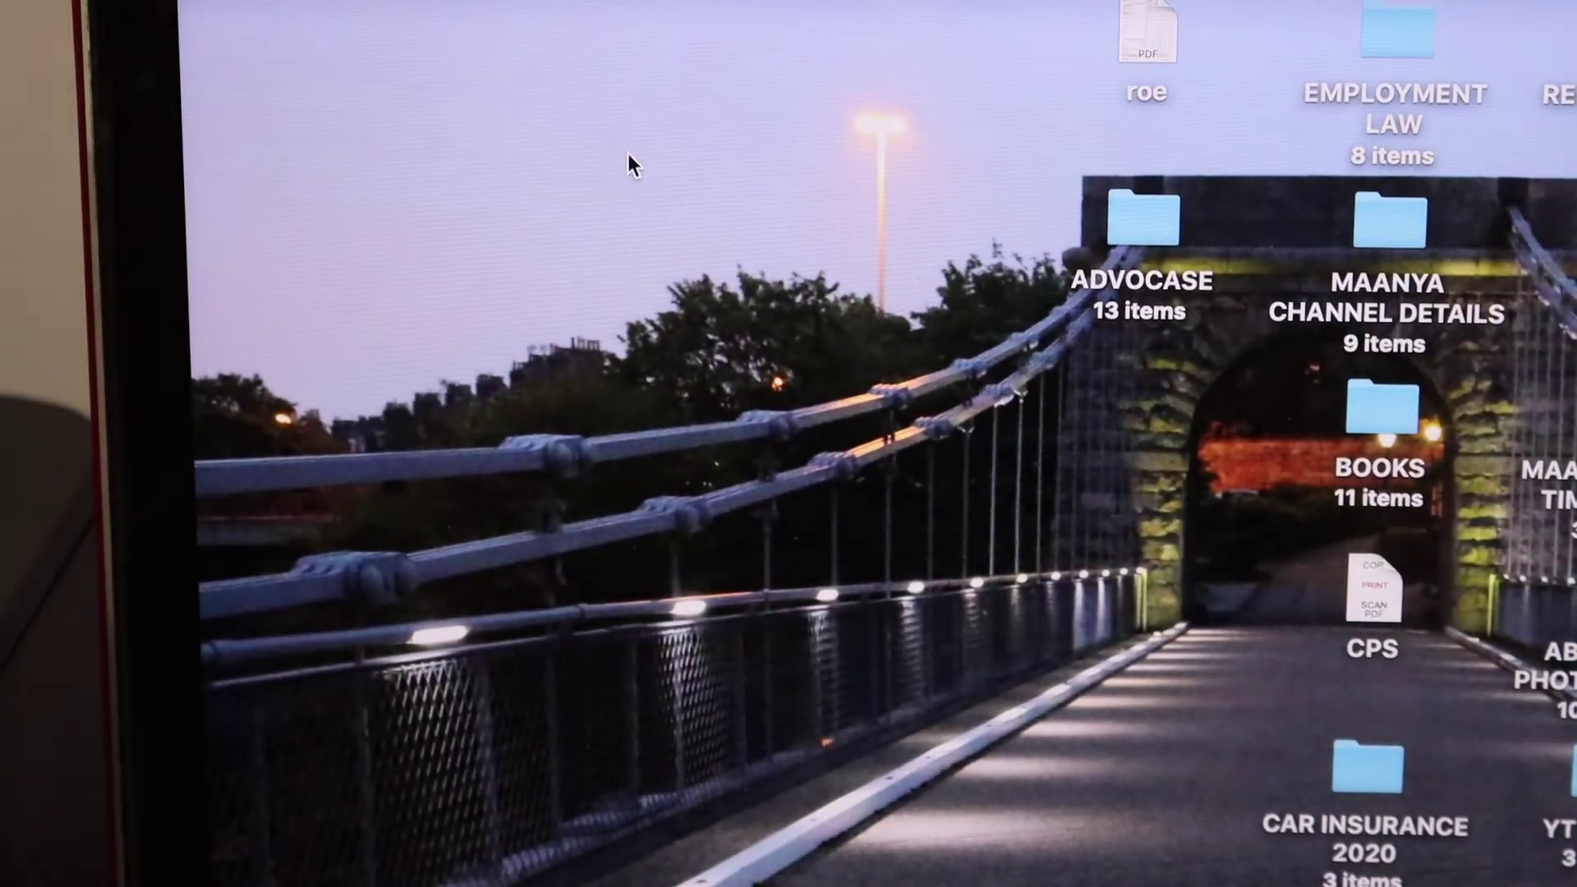
- Open CPS.pdf in Acrobat Reader and bring up its Print dialog for the Canon TS700 series
double_click(1371, 593)
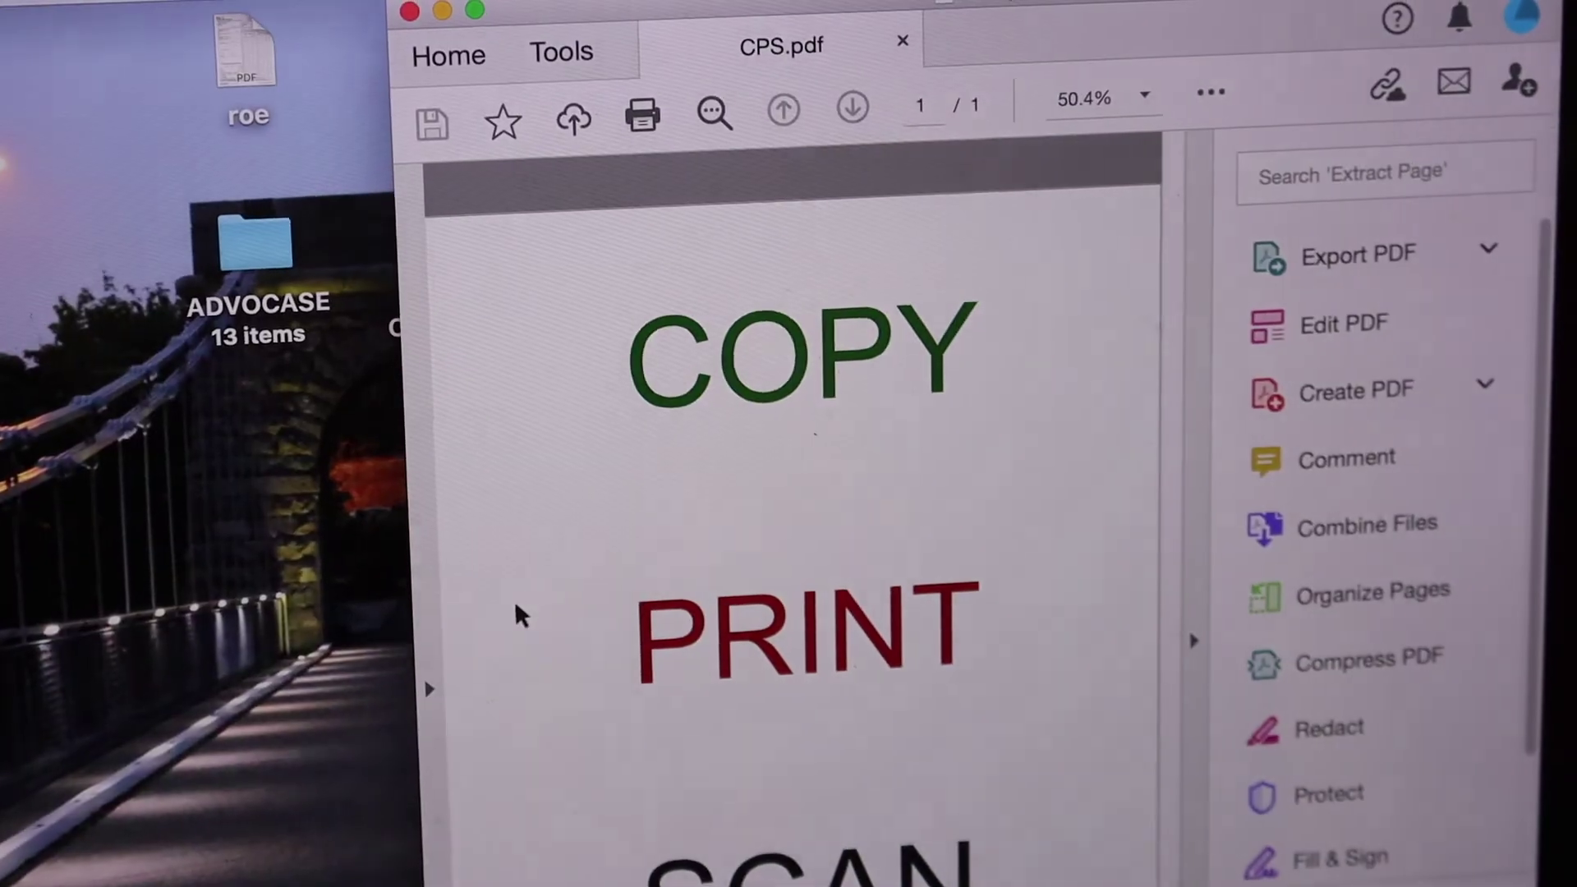
click(639, 120)
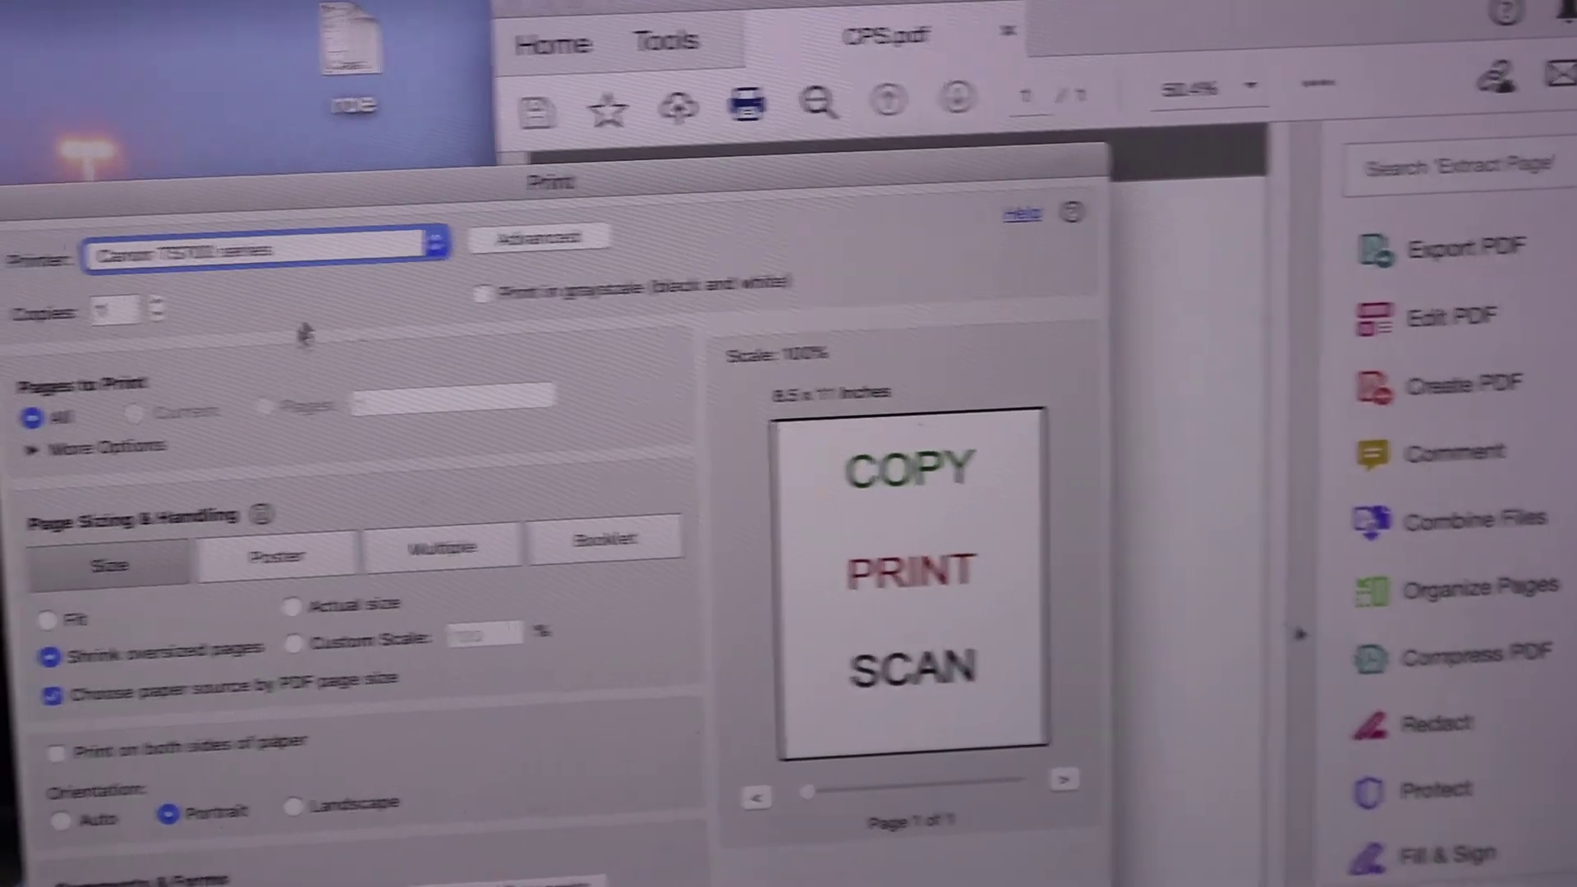